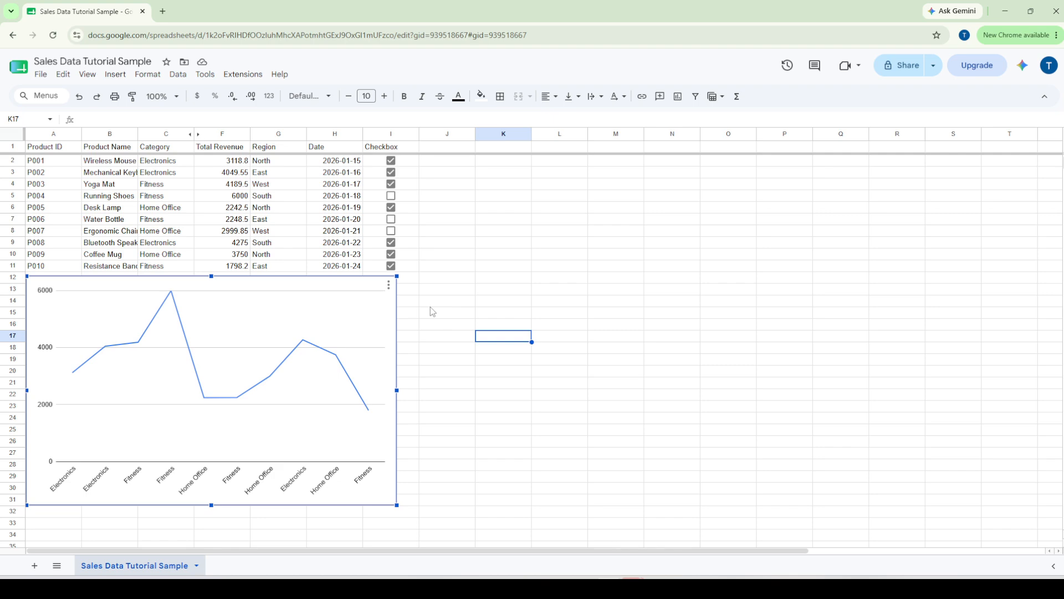
Open the line chart's editor to view its setup options, and close it again
{"action": "left_click", "coordinate": [388, 286]}
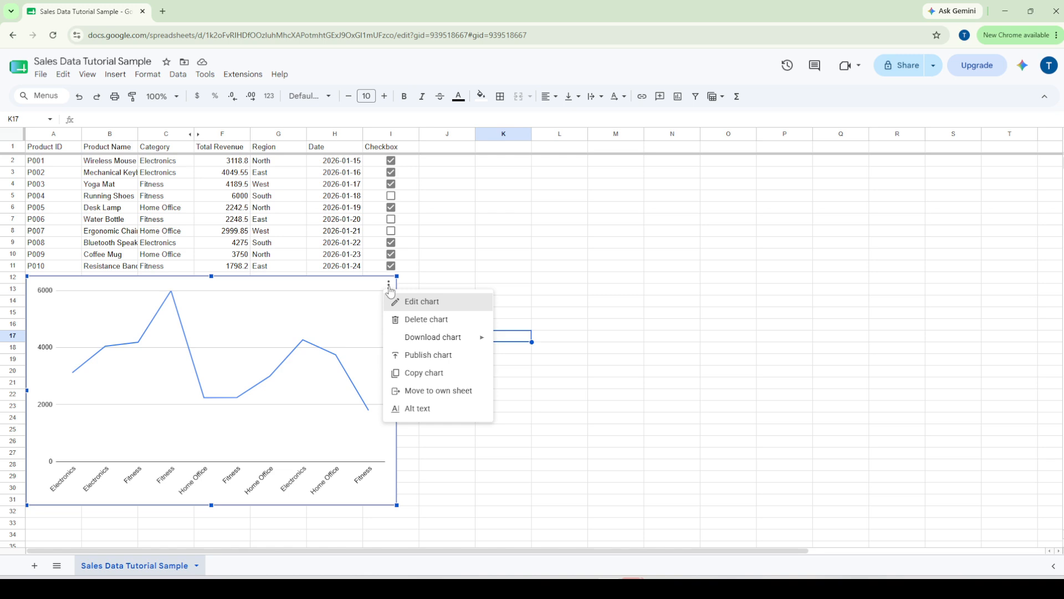
{"action": "left_click", "coordinate": [412, 304]}
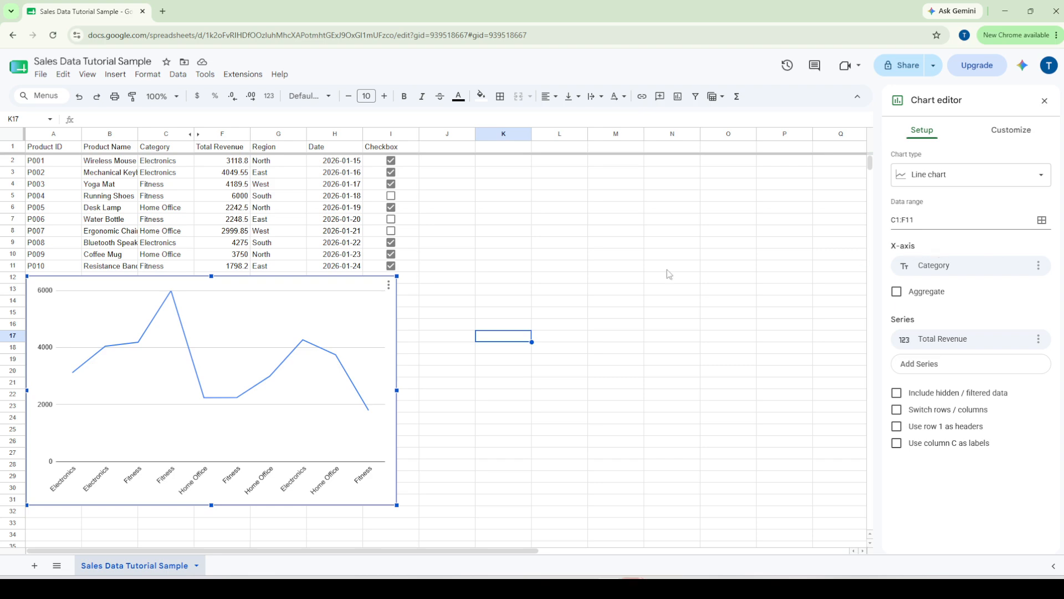
{"action": "left_click", "coordinate": [554, 287]}
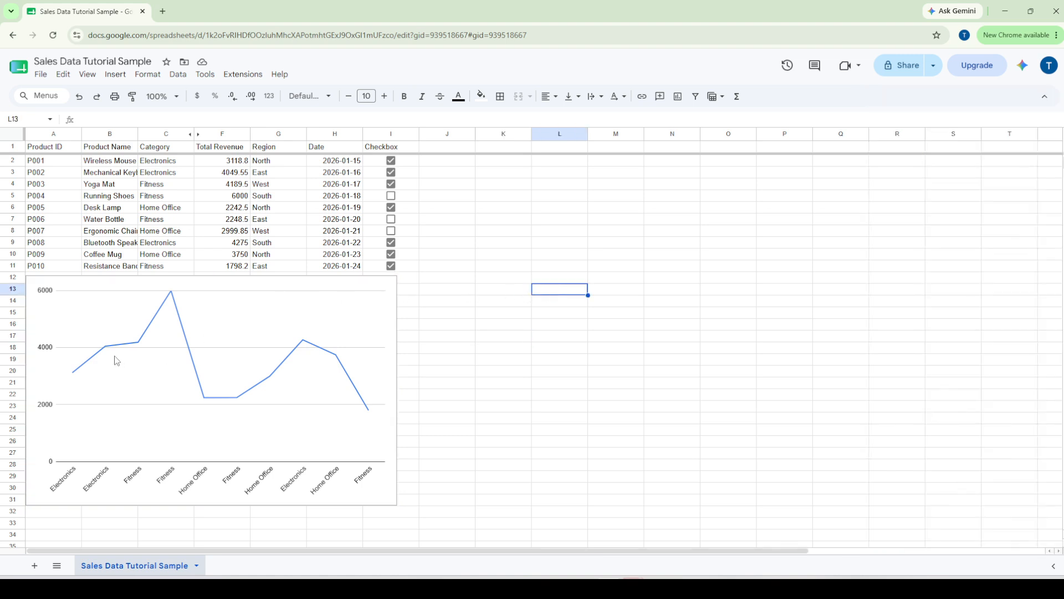
Move the line chart down by about one row so it sits below row 12, and deselect it
{"action": "left_click", "coordinate": [185, 366]}
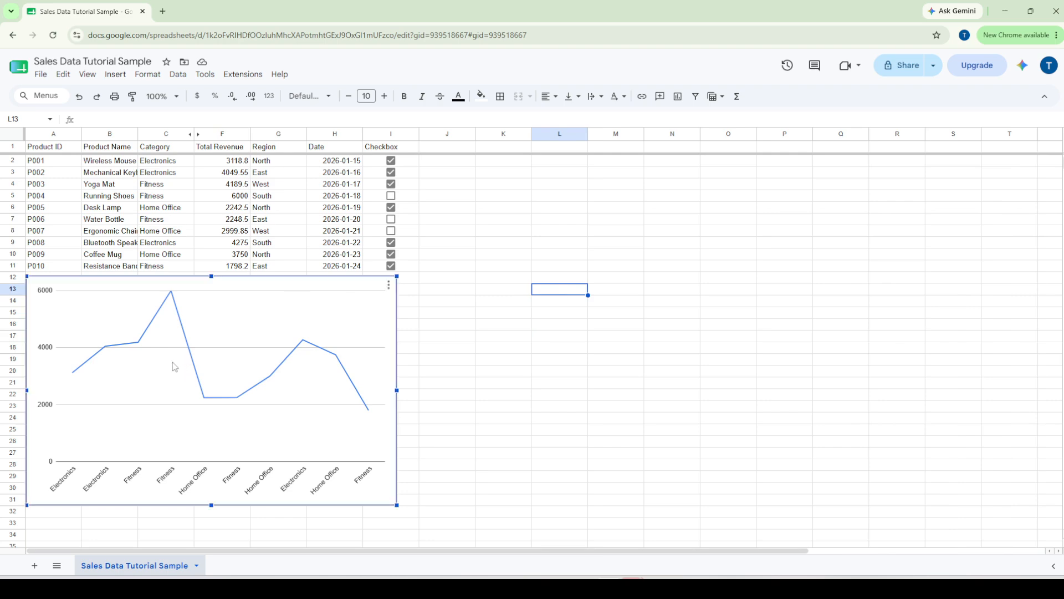
{"action": "left_click_drag", "start_coordinate": [176, 359], "coordinate": [171, 364]}
{"action": "left_click", "coordinate": [481, 385]}
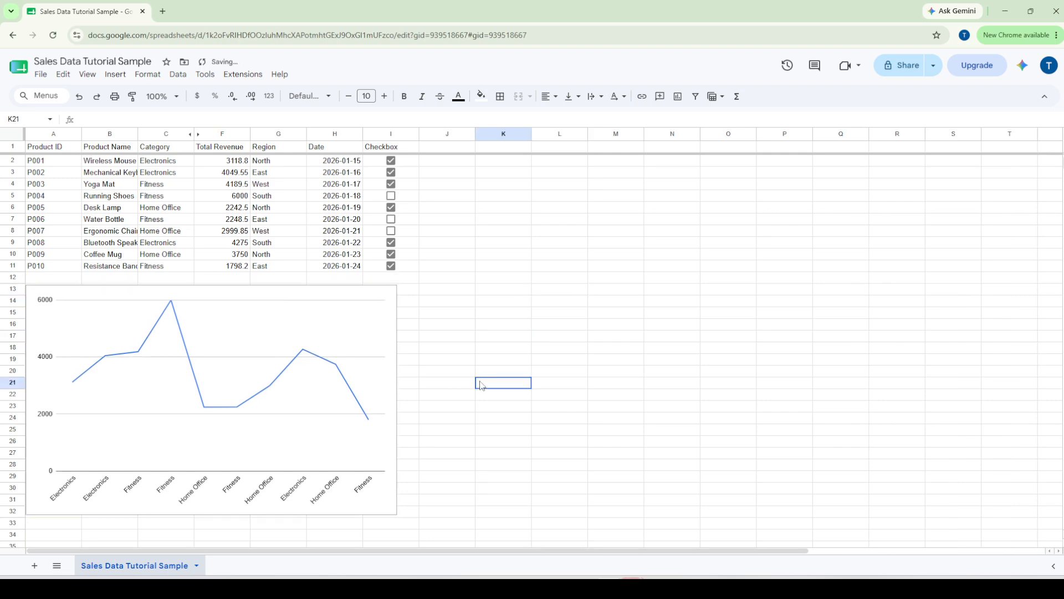
View the formatting options of the chart's line series and horizontal axis directly from the chart, and leave the editor
{"action": "left_click", "coordinate": [298, 490]}
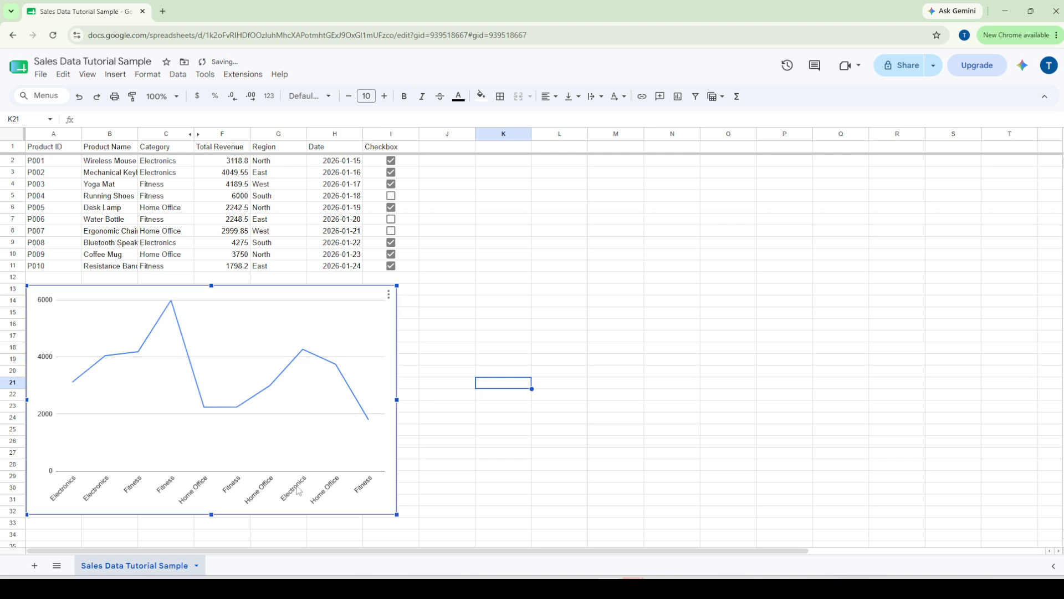
{"action": "double_click", "coordinate": [281, 381]}
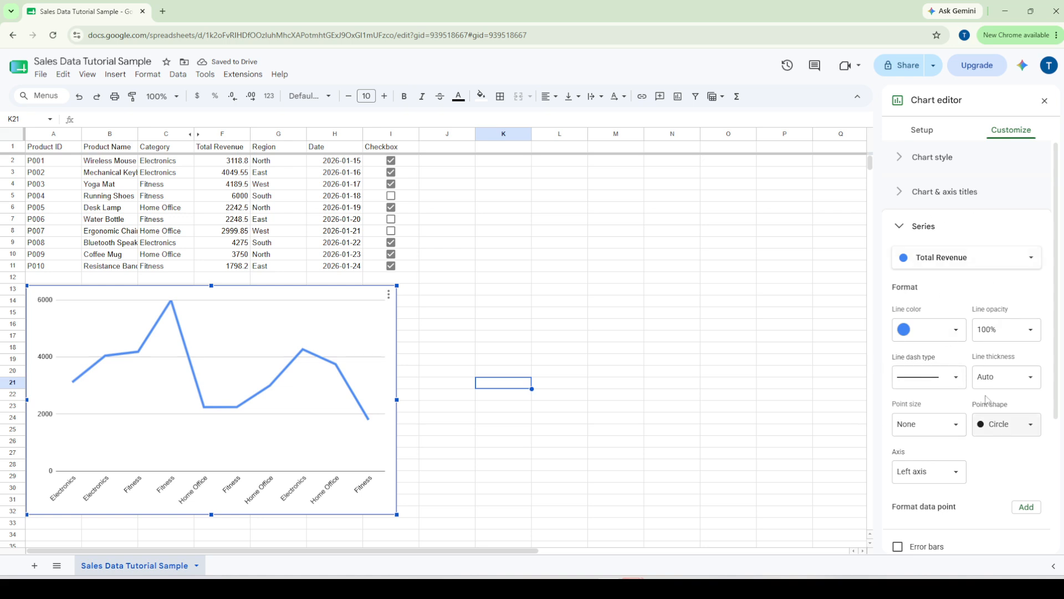
{"action": "left_click", "coordinate": [263, 497]}
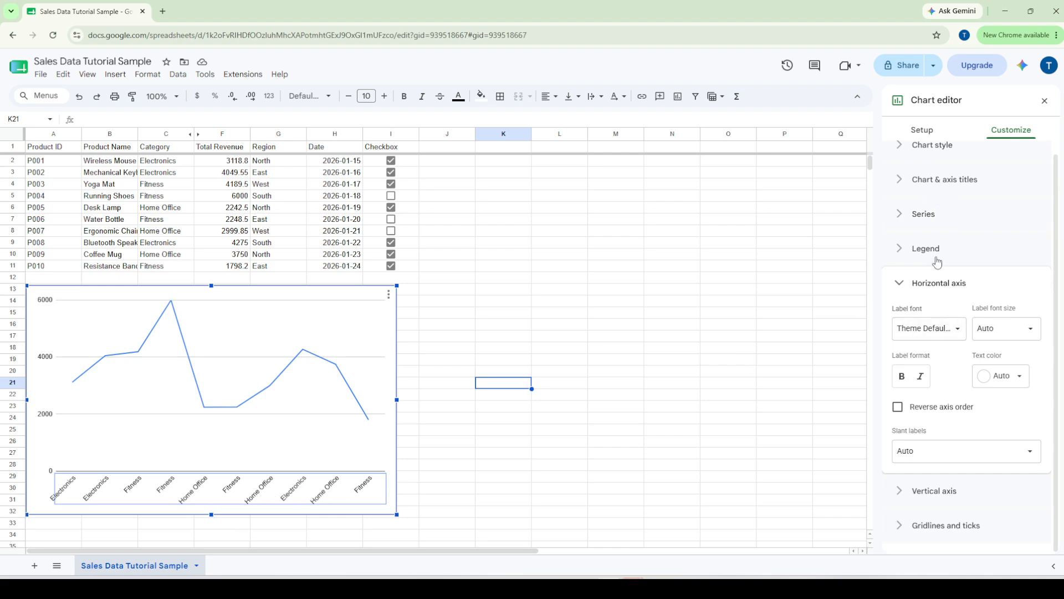
{"action": "left_click", "coordinate": [650, 401]}
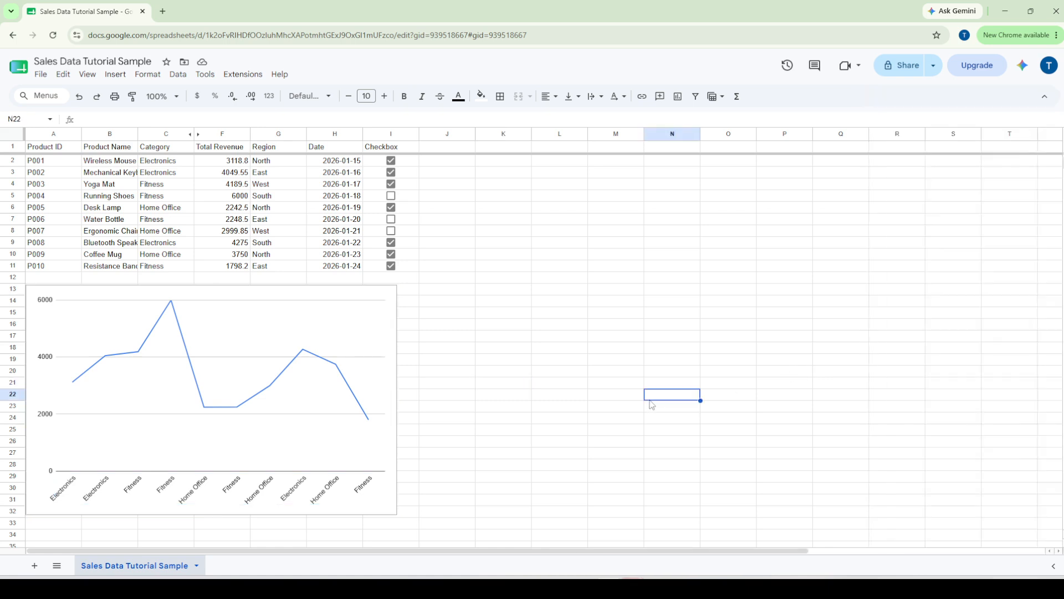
Reopen the chart editor on the line chart's setup options
{"action": "left_click", "coordinate": [357, 354]}
{"action": "left_click", "coordinate": [388, 294]}
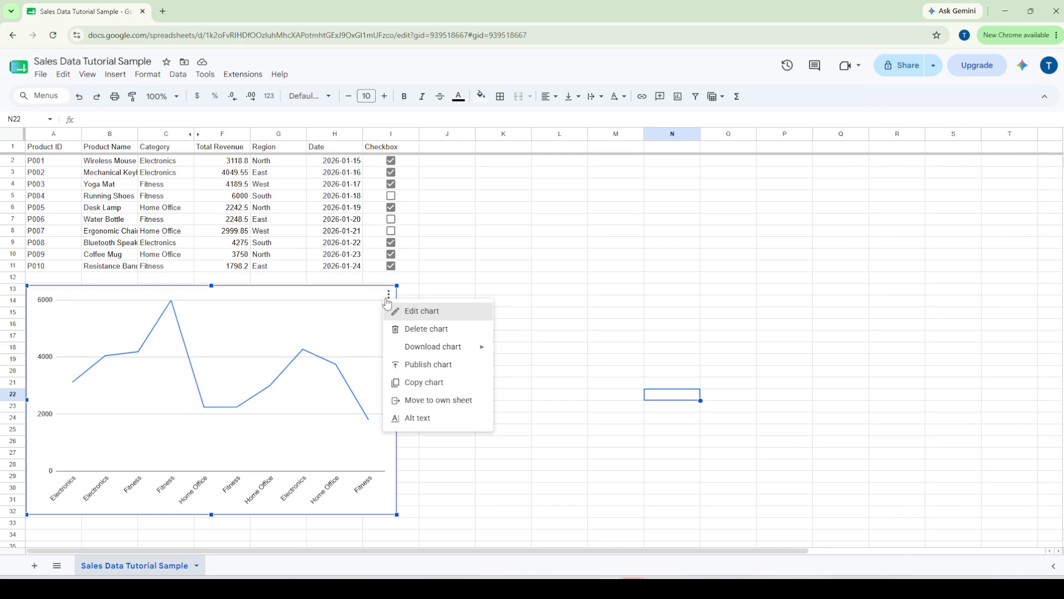
{"action": "left_click", "coordinate": [417, 312]}
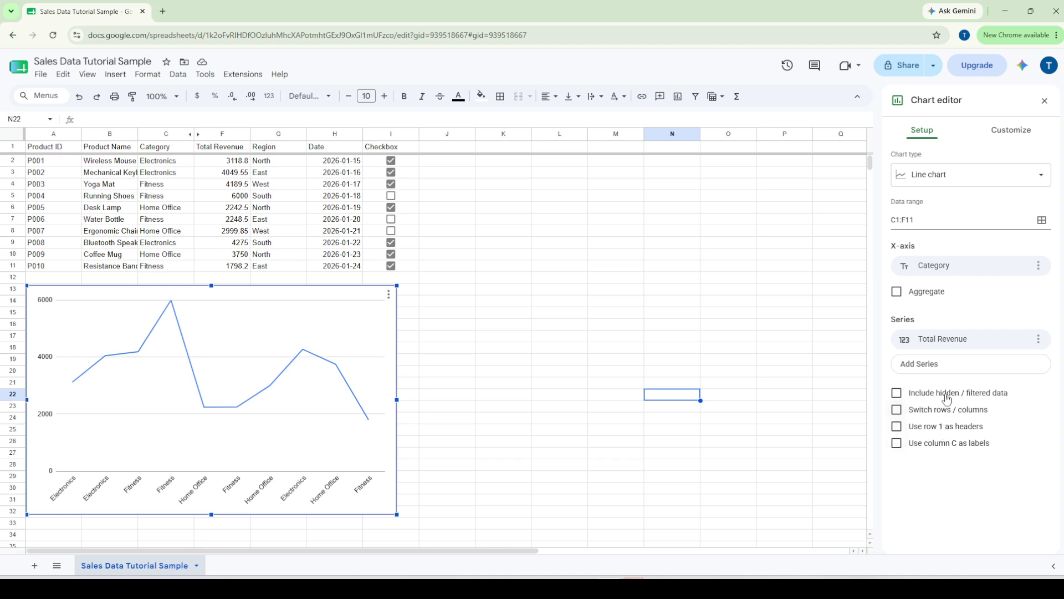
Try switching the line chart's rows and columns twice, turning the option back off each time
{"action": "left_click", "coordinate": [896, 409]}
{"action": "left_click", "coordinate": [899, 416]}
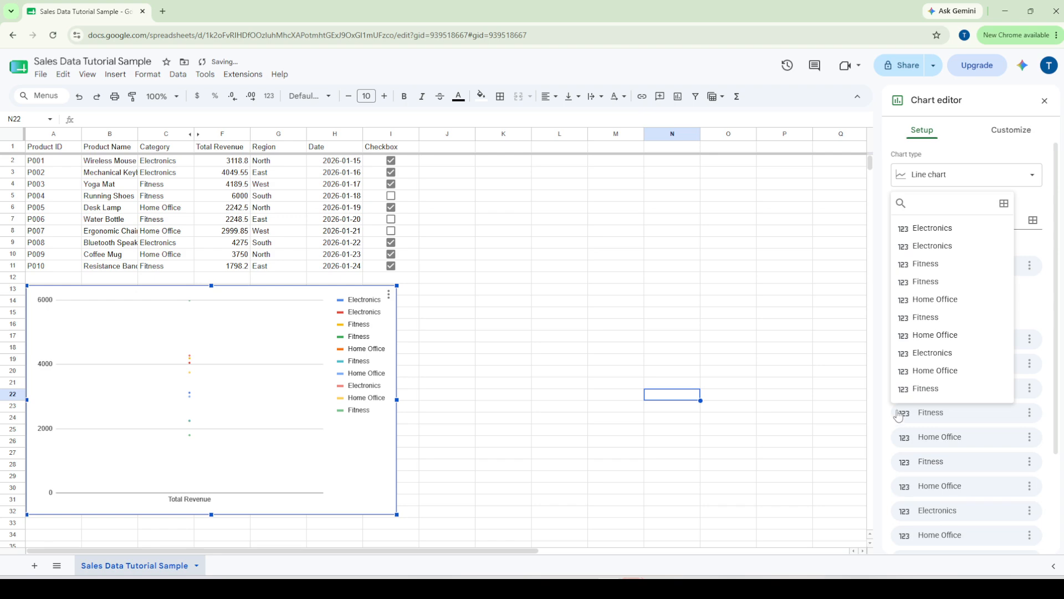
{"action": "left_click", "coordinate": [889, 211]}
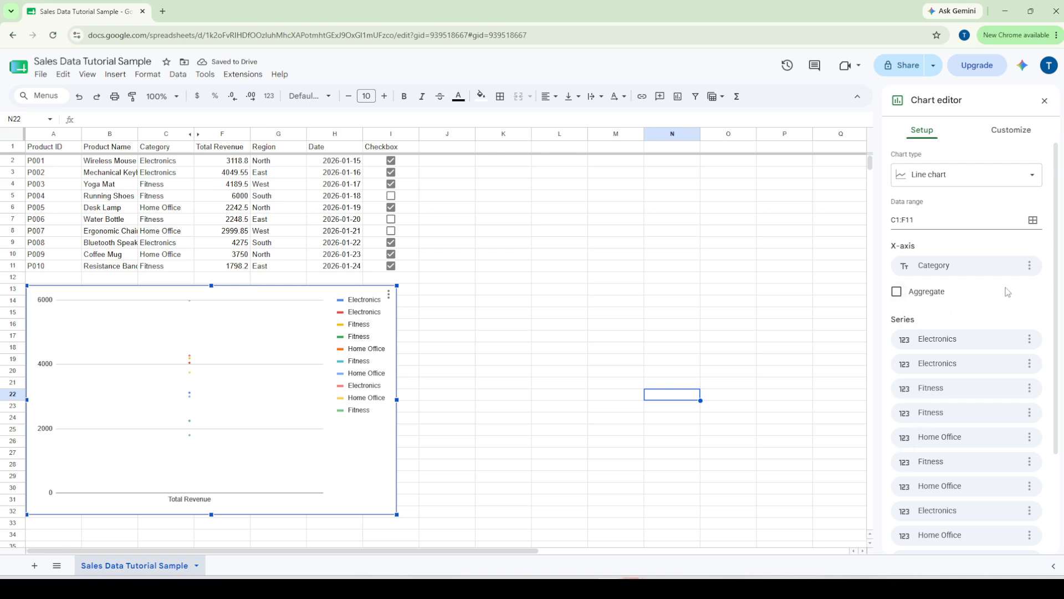
{"action": "scroll", "coordinate": [1007, 292], "scroll_direction": "down", "scroll_amount": 3}
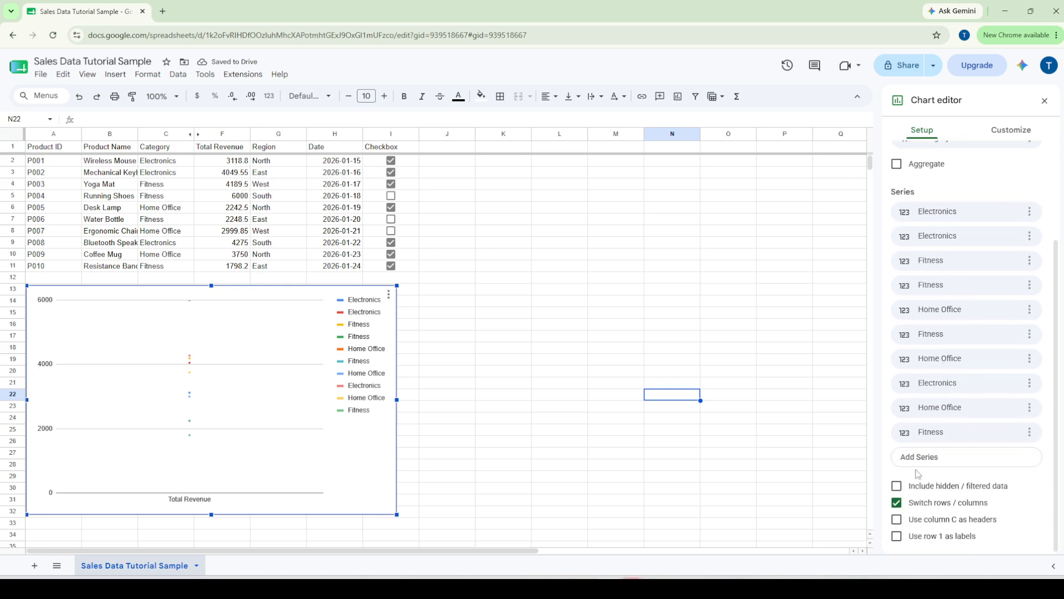
{"action": "left_click", "coordinate": [898, 506]}
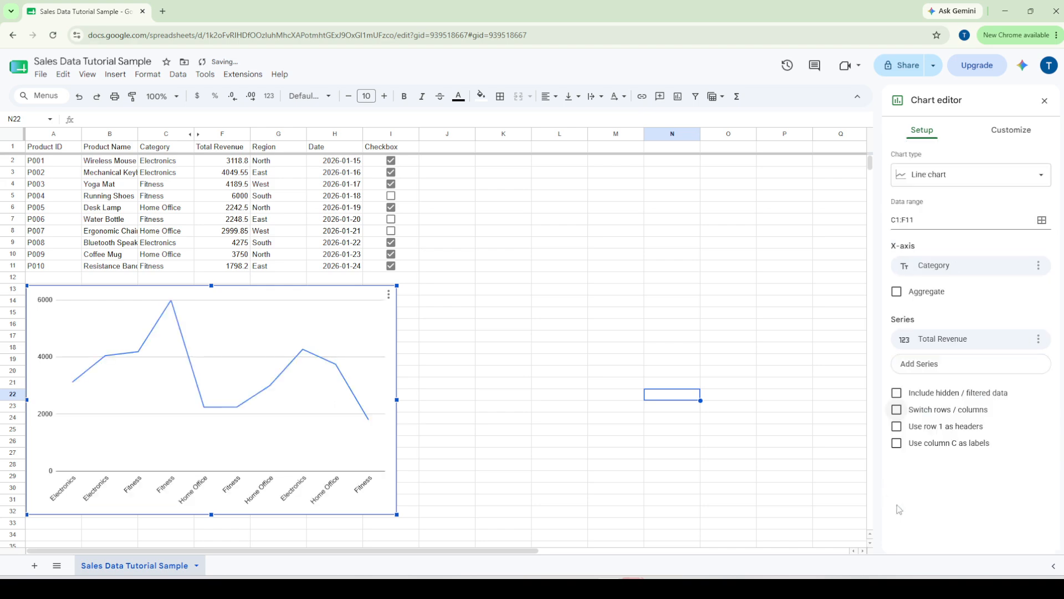
{"action": "left_click", "coordinate": [896, 410]}
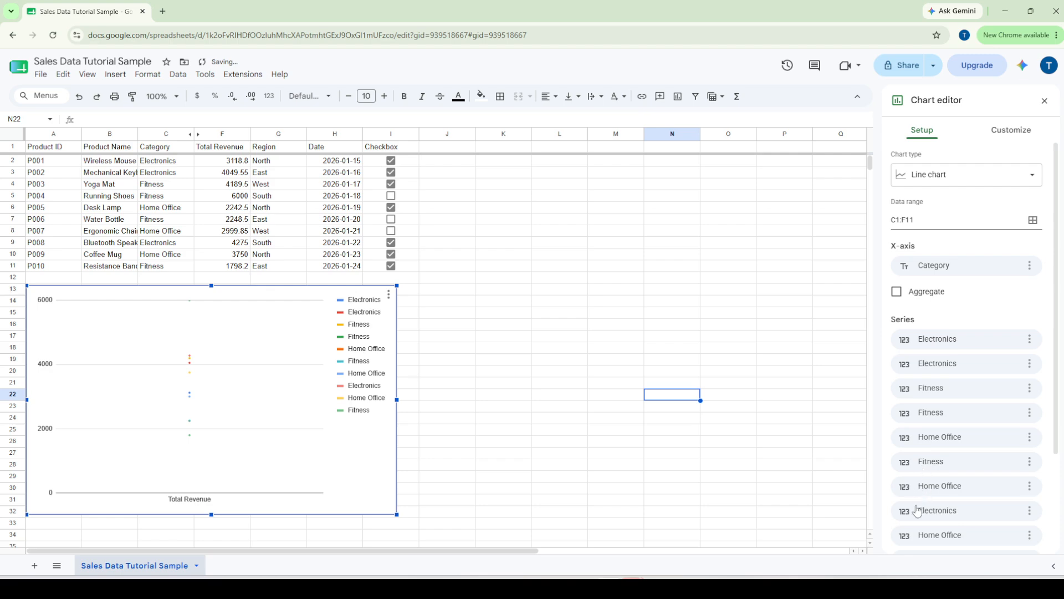
{"action": "scroll", "coordinate": [893, 444], "scroll_direction": "down", "scroll_amount": 3}
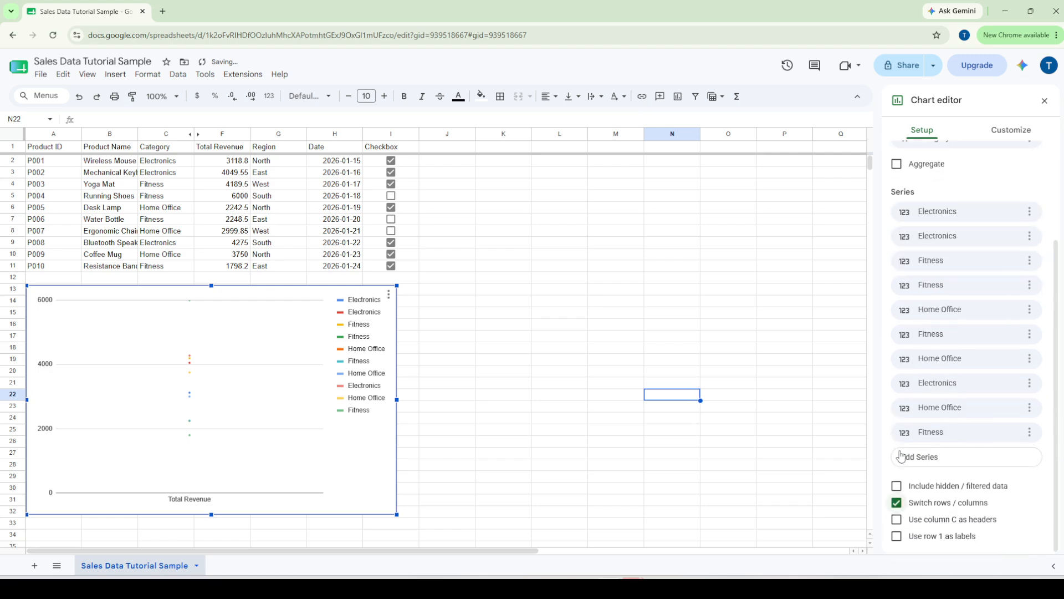
{"action": "left_click", "coordinate": [896, 503]}
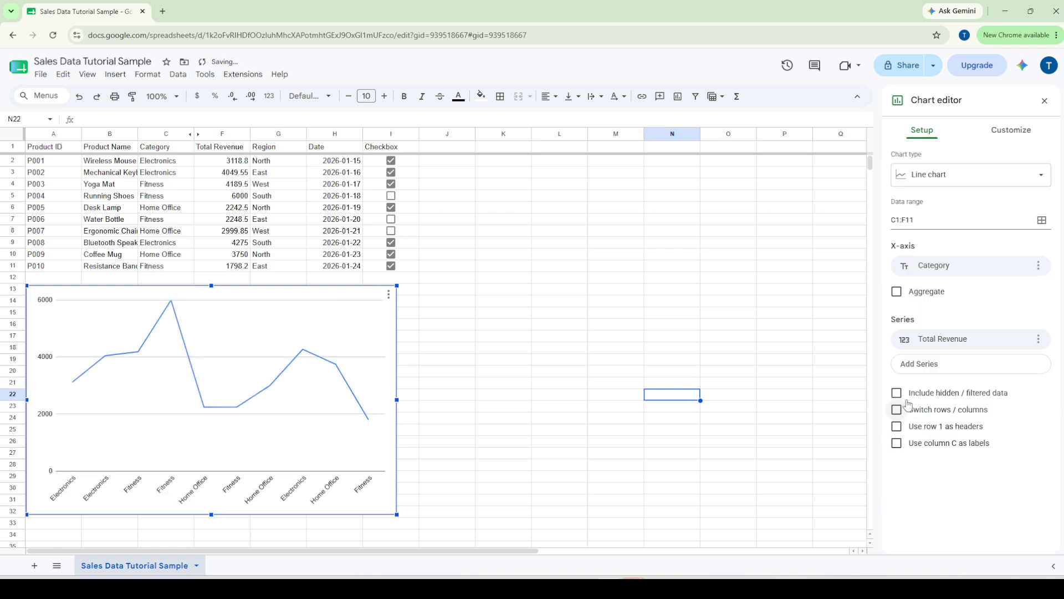
Review the chart's customization options for chart style and for chart and axis titles
{"action": "left_click", "coordinate": [1008, 132]}
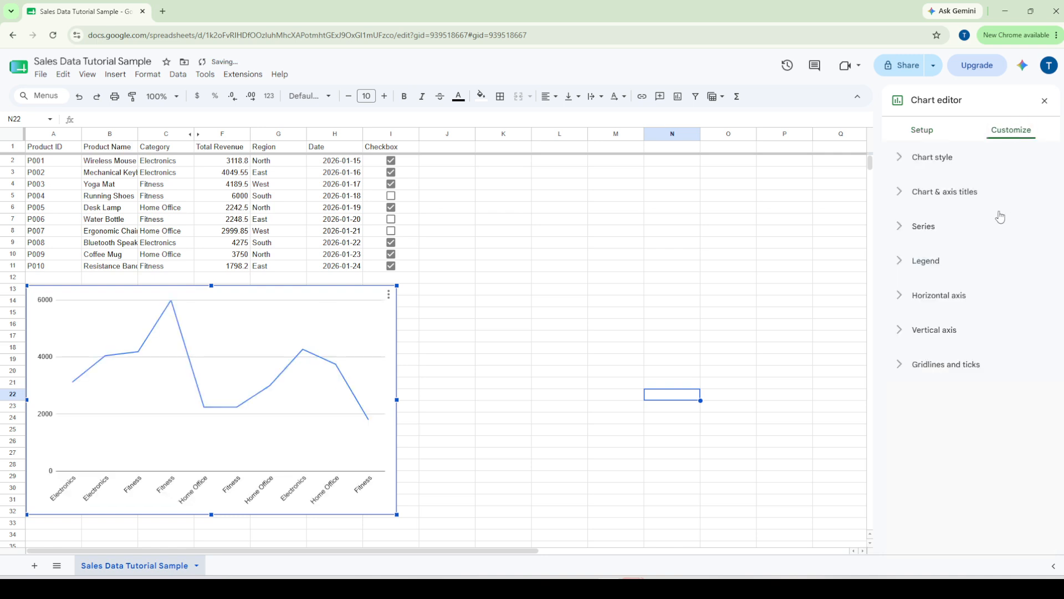
{"action": "left_click", "coordinate": [903, 161]}
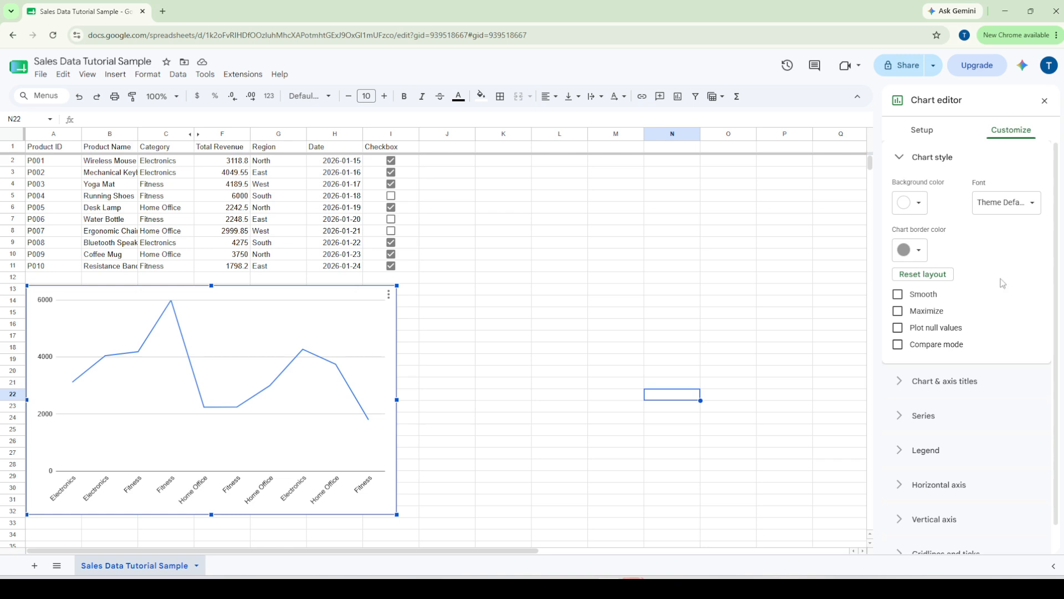
{"action": "scroll", "coordinate": [930, 373], "scroll_direction": "down", "scroll_amount": 1}
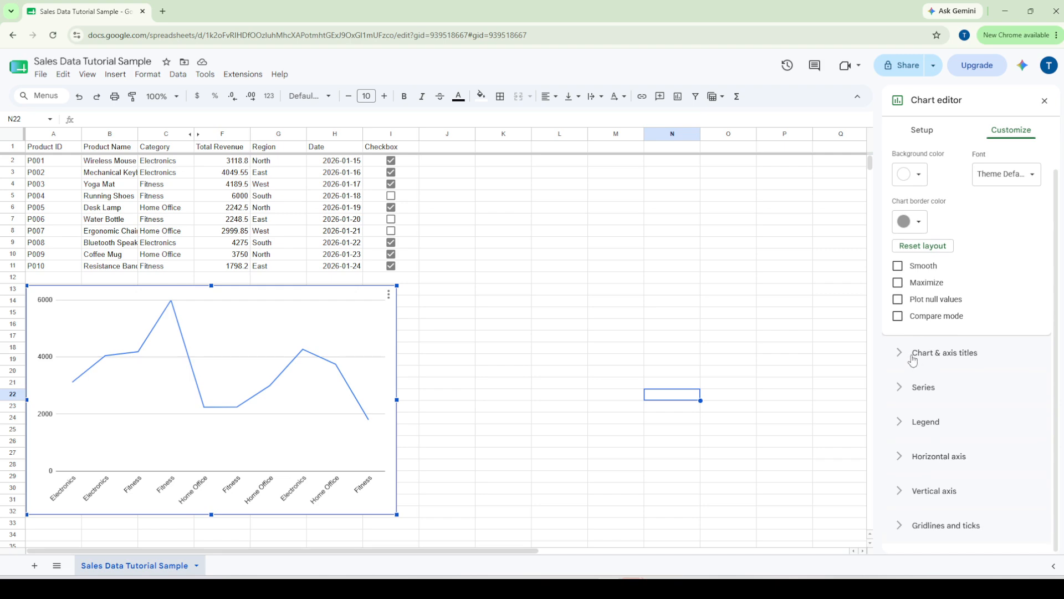
{"action": "left_click", "coordinate": [908, 355]}
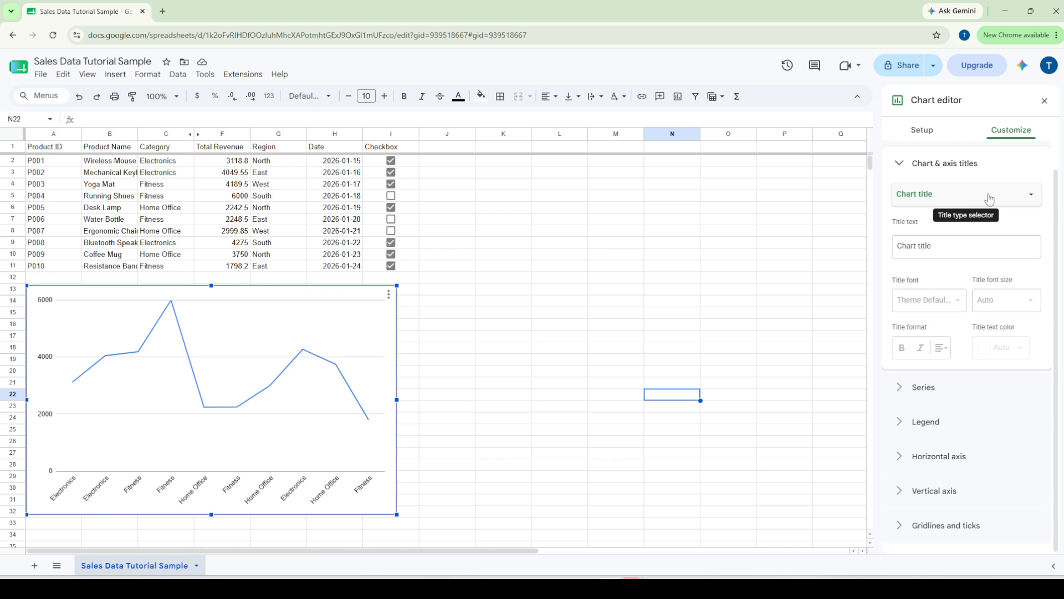
Examine the format options of the Total Revenue series and the chart's legend options
{"action": "left_click", "coordinate": [909, 387]}
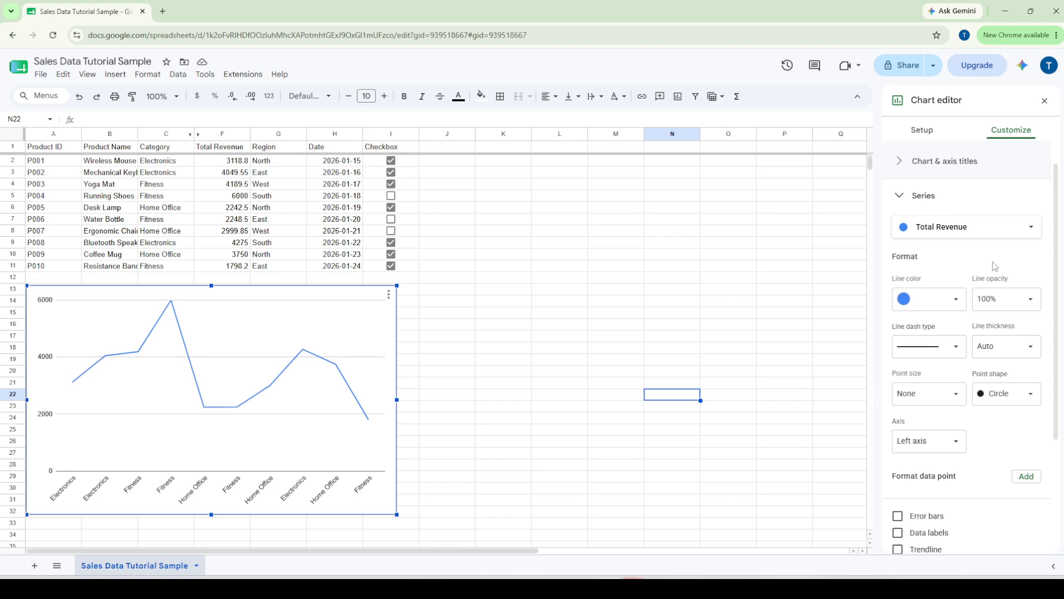
{"action": "scroll", "coordinate": [995, 266], "scroll_direction": "down", "scroll_amount": 1}
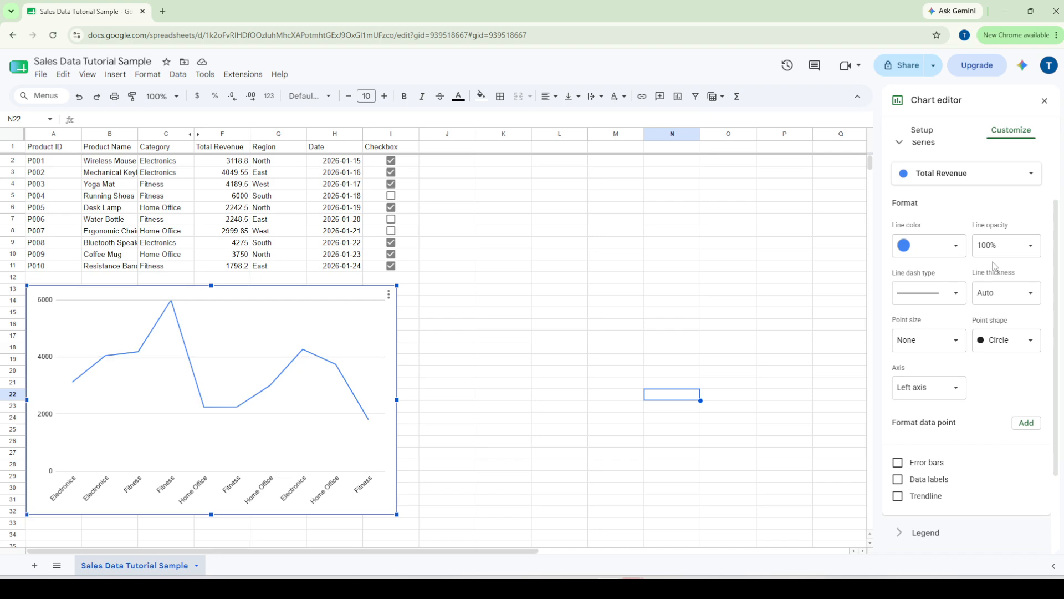
{"action": "scroll", "coordinate": [995, 267], "scroll_direction": "down", "scroll_amount": 2}
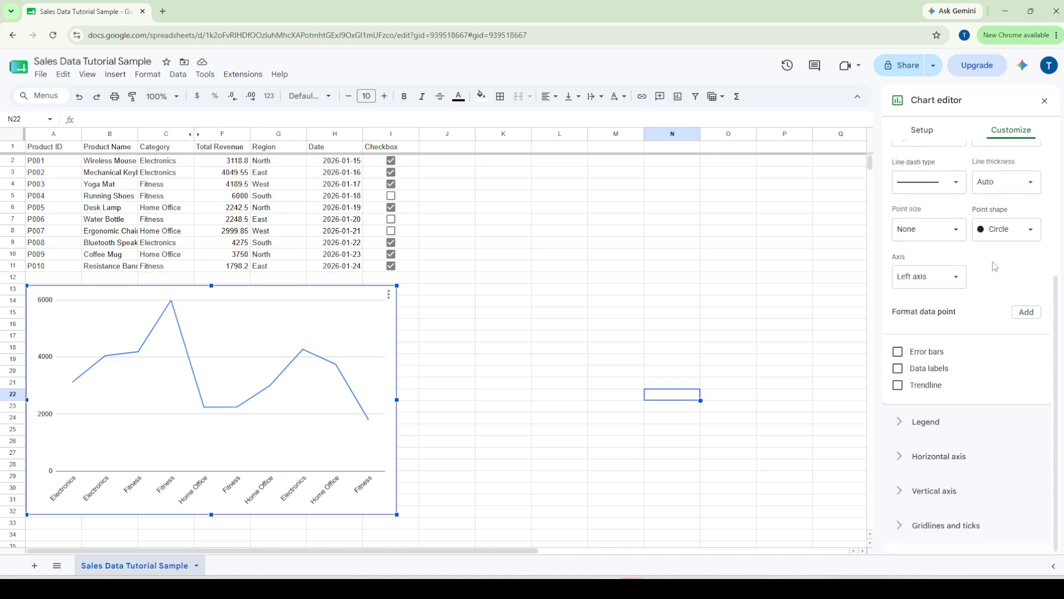
{"action": "scroll", "coordinate": [995, 266], "scroll_direction": "up", "scroll_amount": 2}
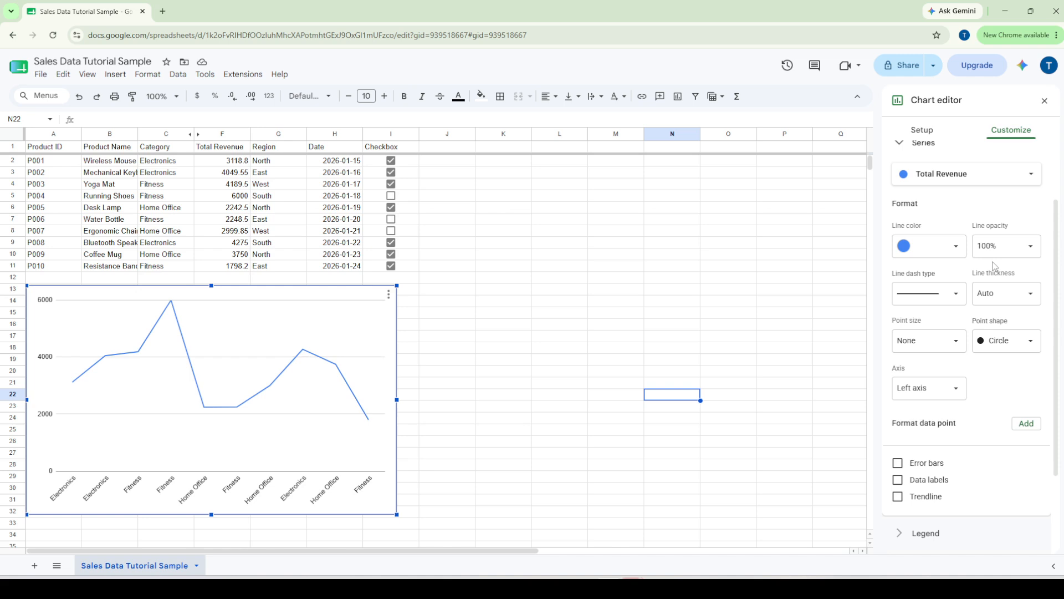
{"action": "scroll", "coordinate": [987, 299], "scroll_direction": "down", "scroll_amount": 1}
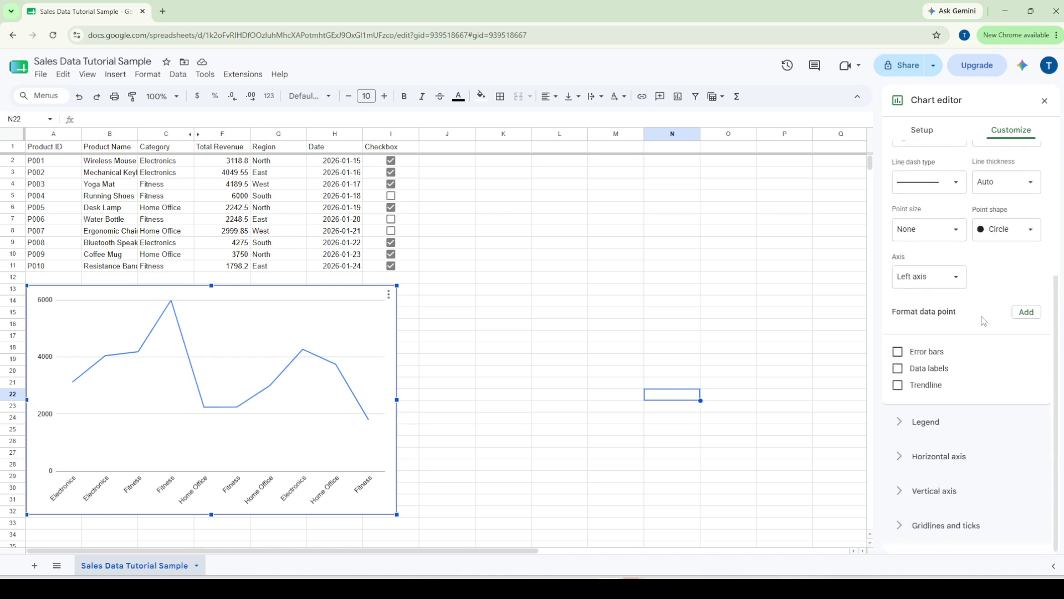
{"action": "left_click", "coordinate": [906, 429]}
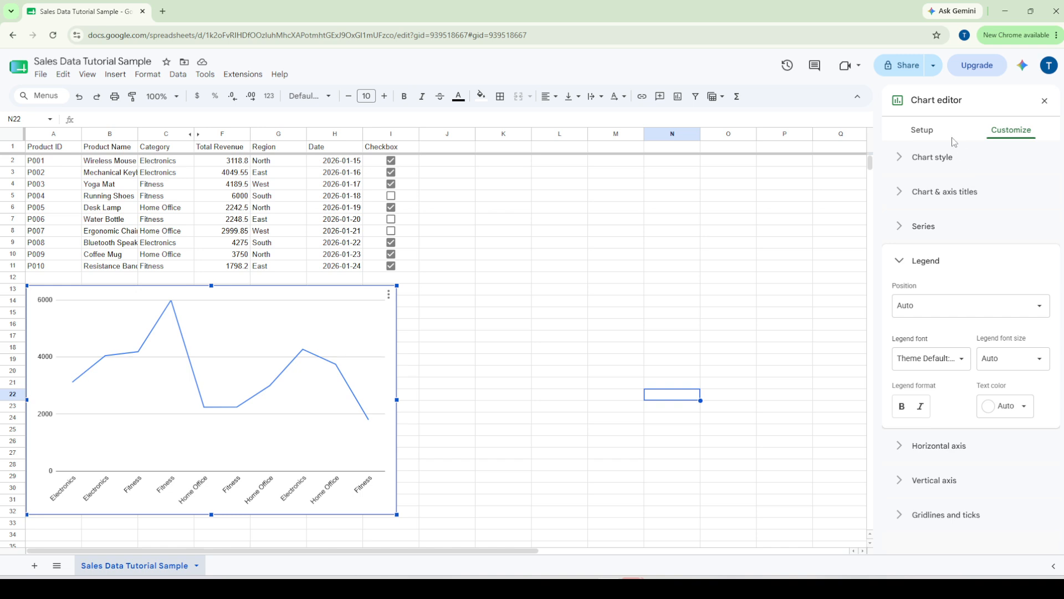
Compare the chart's setup and customization sections once more, and close the chart editor
{"action": "left_click", "coordinate": [922, 132]}
{"action": "left_click", "coordinate": [1018, 130]}
{"action": "left_click", "coordinate": [938, 138]}
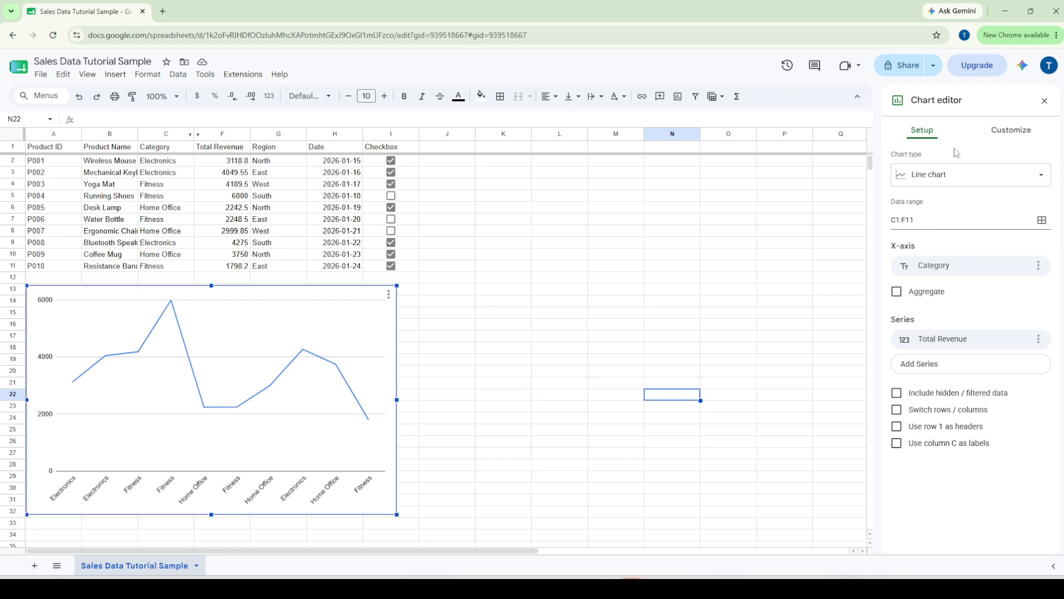
{"action": "left_click", "coordinate": [1044, 101]}
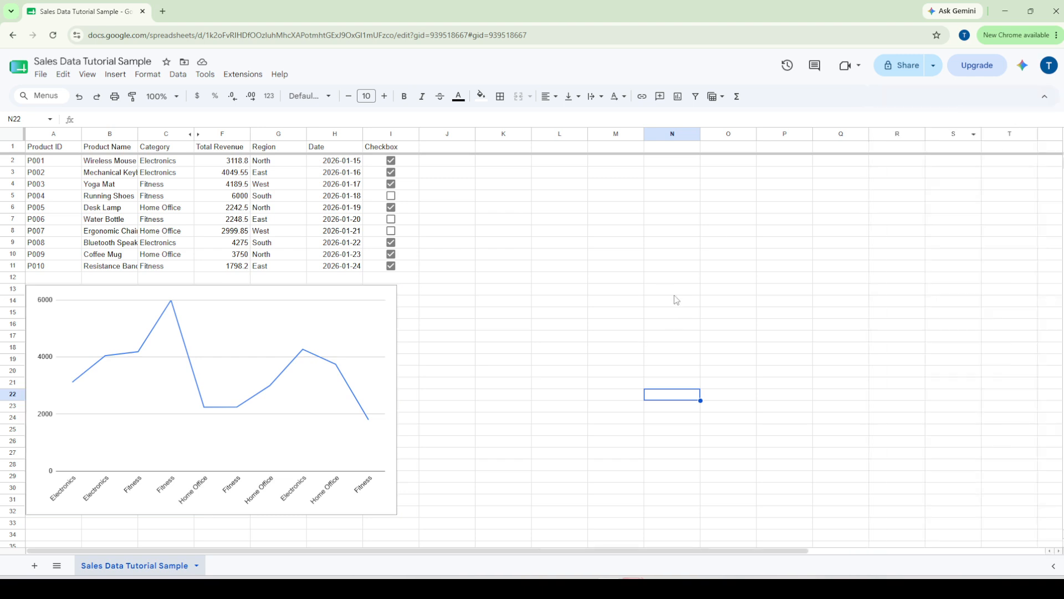